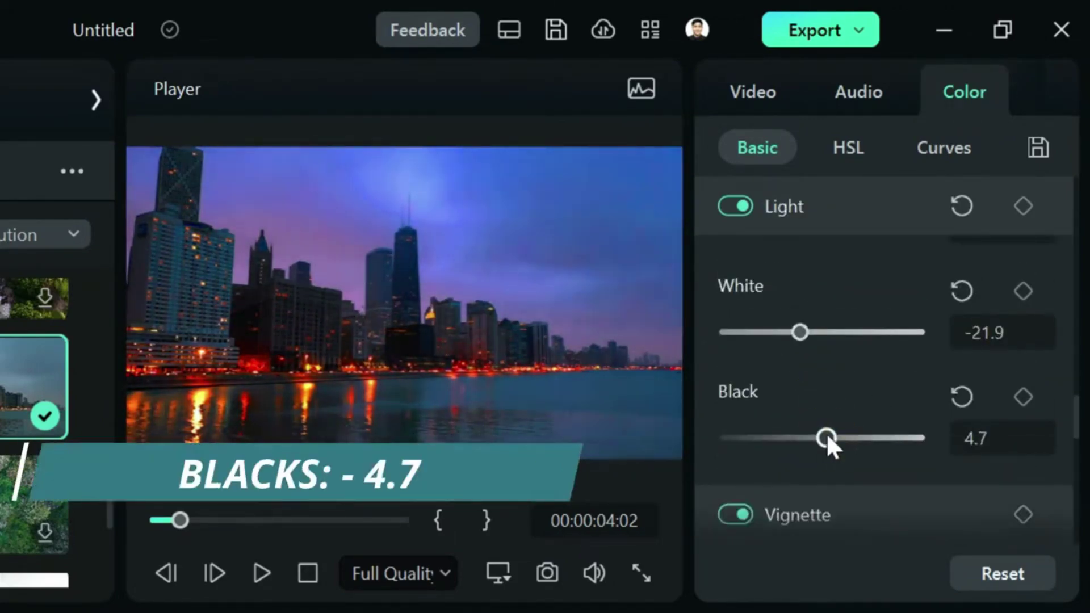
{"action": "scroll", "coordinate": [826, 433], "scroll_direction": "down", "scroll_amount": 3}
{"action": "scroll", "coordinate": [883, 408], "scroll_direction": "down", "scroll_amount": 3}
Open the HSL colour adjustments and shift the first colour's hue and saturation
{"action": "left_click", "coordinate": [848, 148]}
{"action": "left_click_drag", "start_coordinate": [822, 388], "coordinate": [775, 367]}
{"action": "left_click_drag", "start_coordinate": [818, 492], "coordinate": [741, 520]}
Nudge the orange tones' hue, saturation and luminance slightly lower
{"action": "scroll", "coordinate": [834, 492], "scroll_direction": "down", "scroll_amount": 2}
{"action": "scroll", "coordinate": [784, 340], "scroll_direction": "up", "scroll_amount": 2}
{"action": "left_click", "coordinate": [784, 283]}
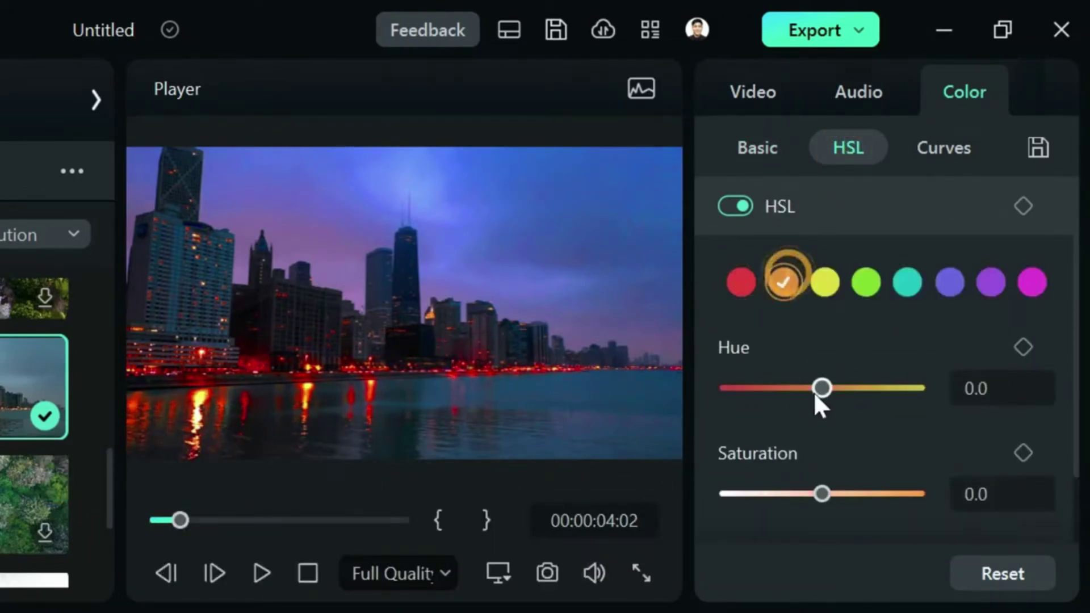
{"action": "left_click_drag", "start_coordinate": [813, 392], "coordinate": [808, 392]}
{"action": "left_click_drag", "start_coordinate": [822, 493], "coordinate": [816, 521]}
Shift the yellow tones' hue and lower their saturation and luminance
{"action": "scroll", "coordinate": [827, 500], "scroll_direction": "down", "scroll_amount": 2}
{"action": "left_click_drag", "start_coordinate": [742, 520], "coordinate": [722, 520]}
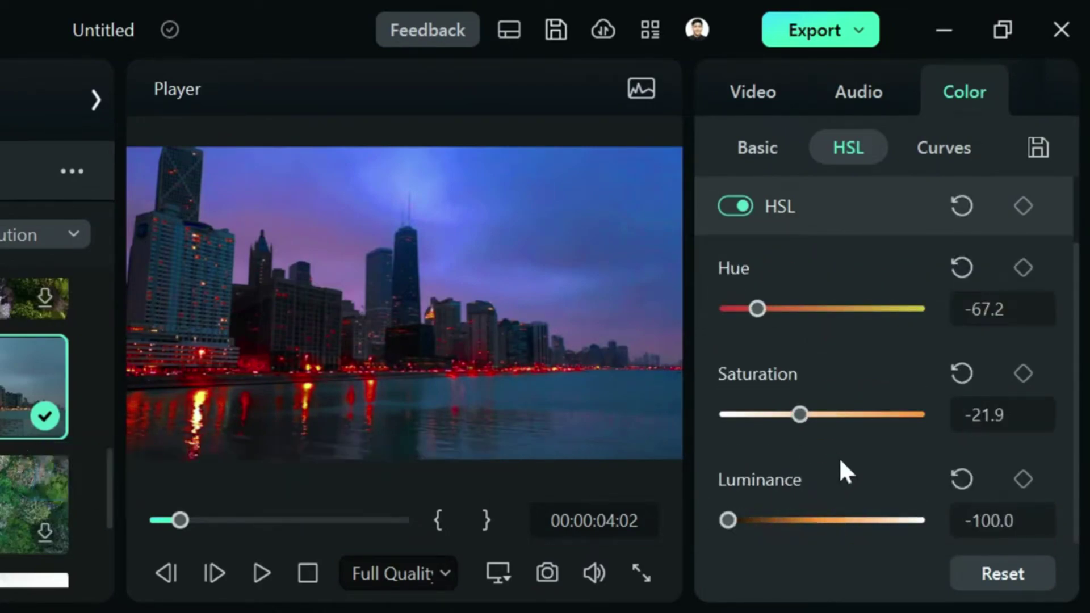
{"action": "scroll", "coordinate": [840, 470], "scroll_direction": "up", "scroll_amount": 2}
{"action": "left_click", "coordinate": [826, 280]}
{"action": "left_click_drag", "start_coordinate": [824, 391], "coordinate": [724, 391]}
{"action": "left_click_drag", "start_coordinate": [820, 492], "coordinate": [769, 491]}
{"action": "scroll", "coordinate": [824, 483], "scroll_direction": "down", "scroll_amount": 2}
{"action": "left_click_drag", "start_coordinate": [822, 521], "coordinate": [787, 521]}
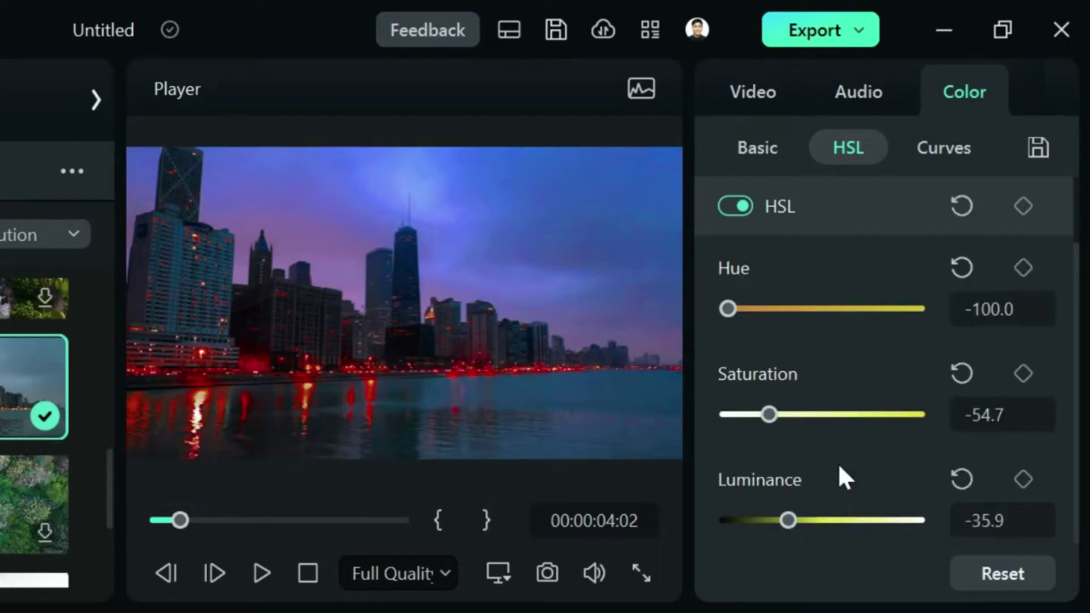
{"action": "scroll", "coordinate": [840, 475], "scroll_direction": "up", "scroll_amount": 2}
{"action": "left_click", "coordinate": [905, 282]}
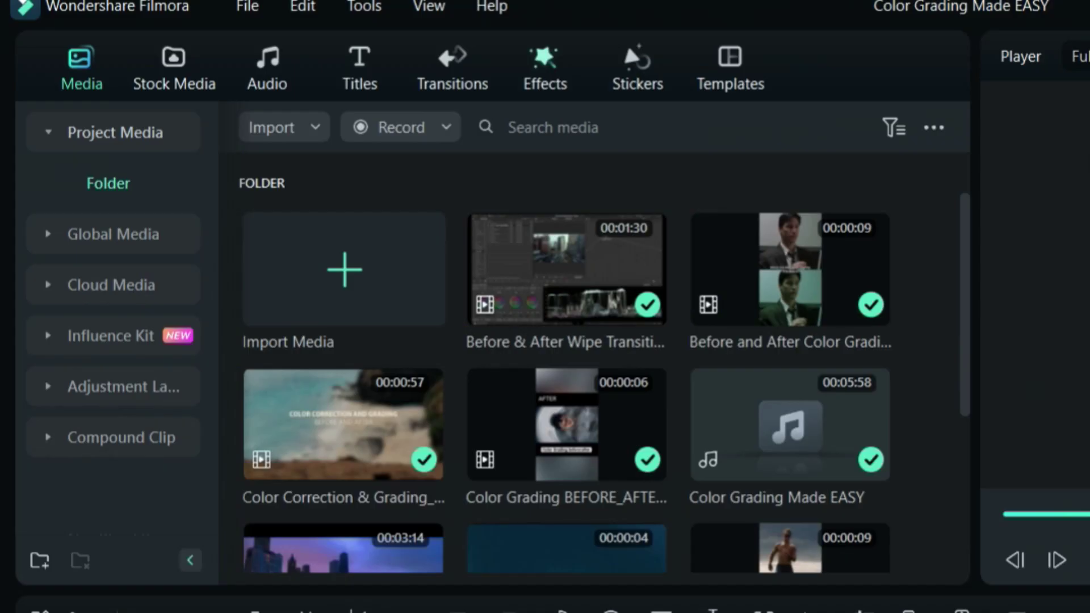
Browse the Effects filter library's Cinematic, Lifestyle and Creative categories
{"action": "left_click", "coordinate": [545, 67]}
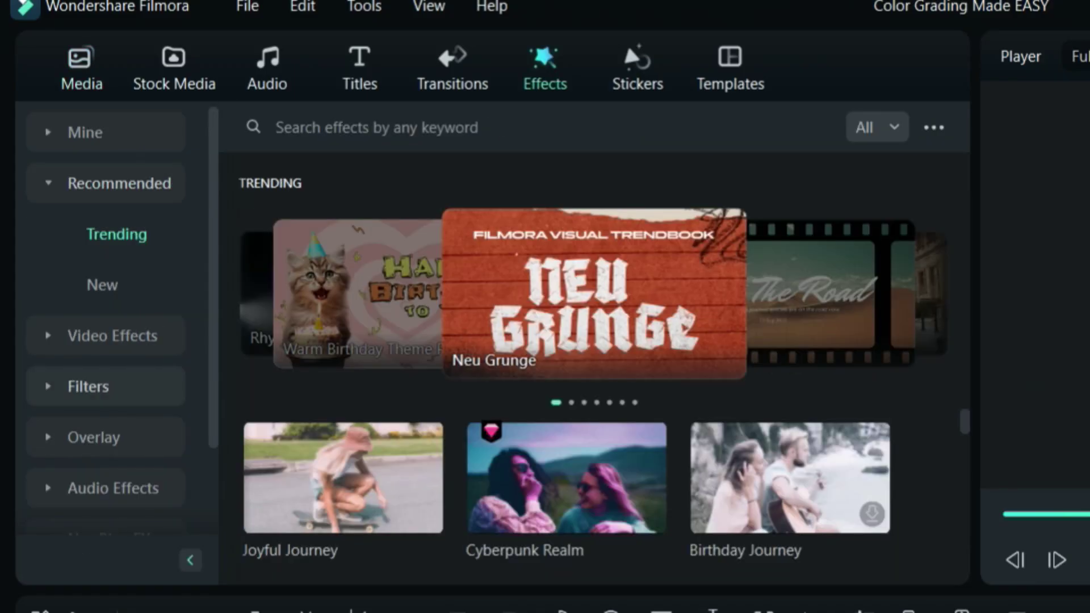
{"action": "left_click", "coordinate": [88, 386]}
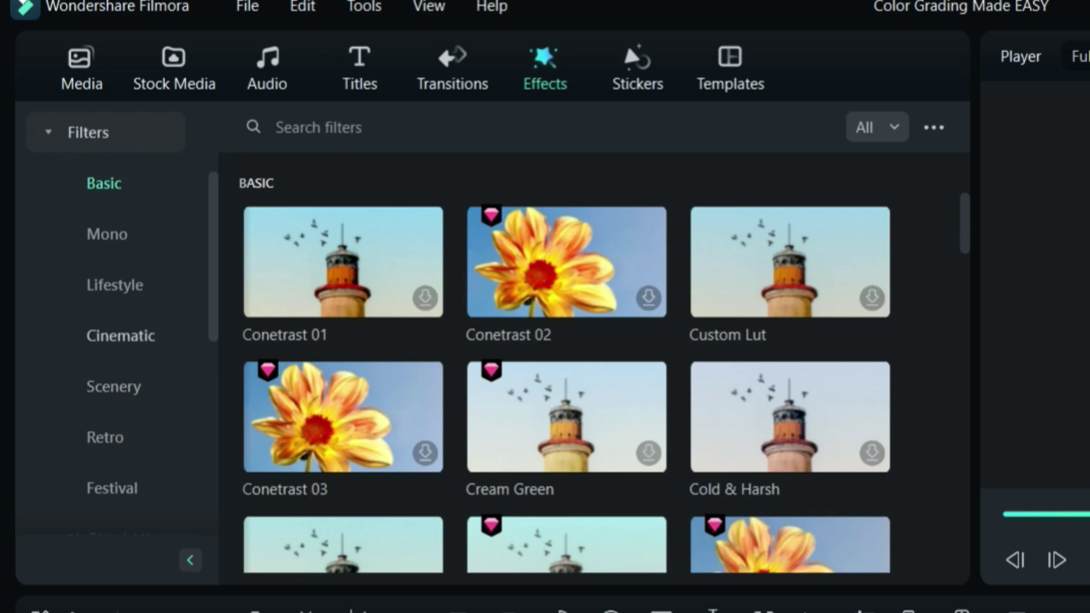
{"action": "left_click", "coordinate": [121, 336]}
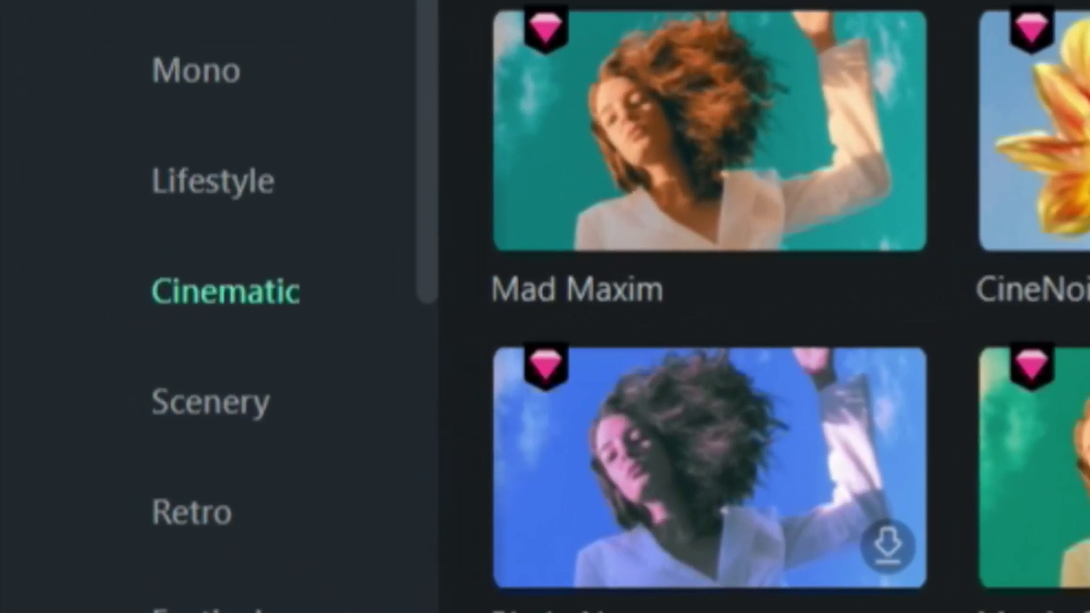
{"action": "left_click", "coordinate": [213, 181]}
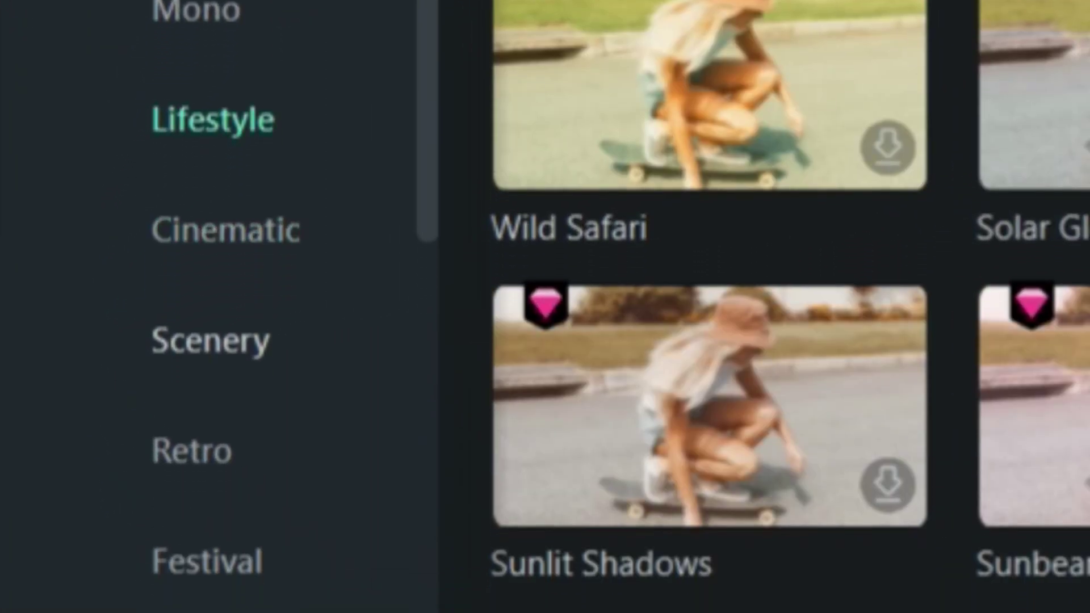
{"action": "left_click", "coordinate": [165, 343]}
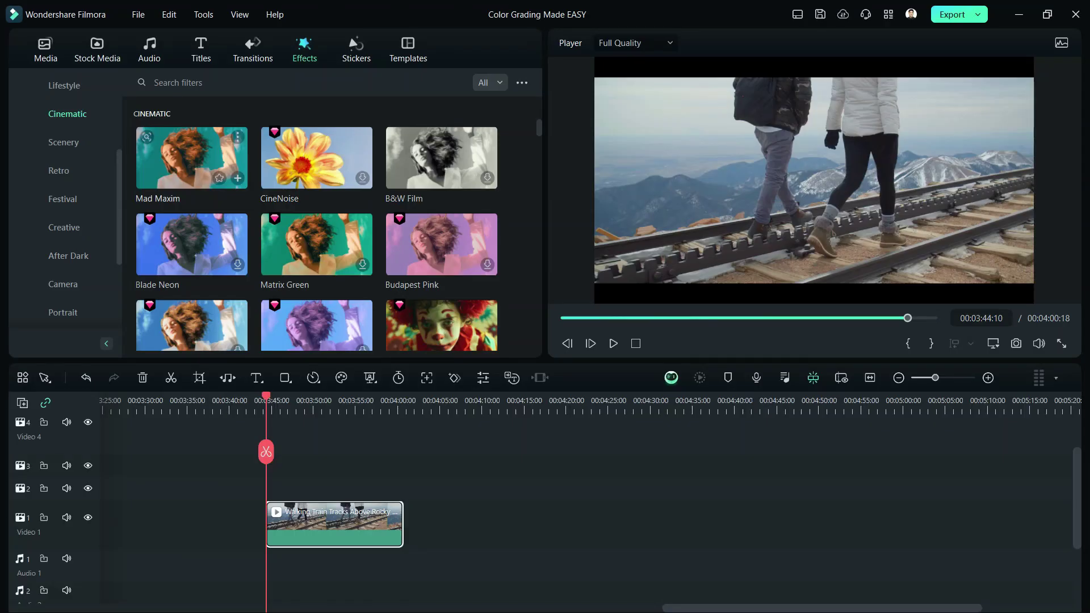
Preview Mad Maxim and place it on the track above the train-tracks clip
{"action": "left_click", "coordinate": [191, 157]}
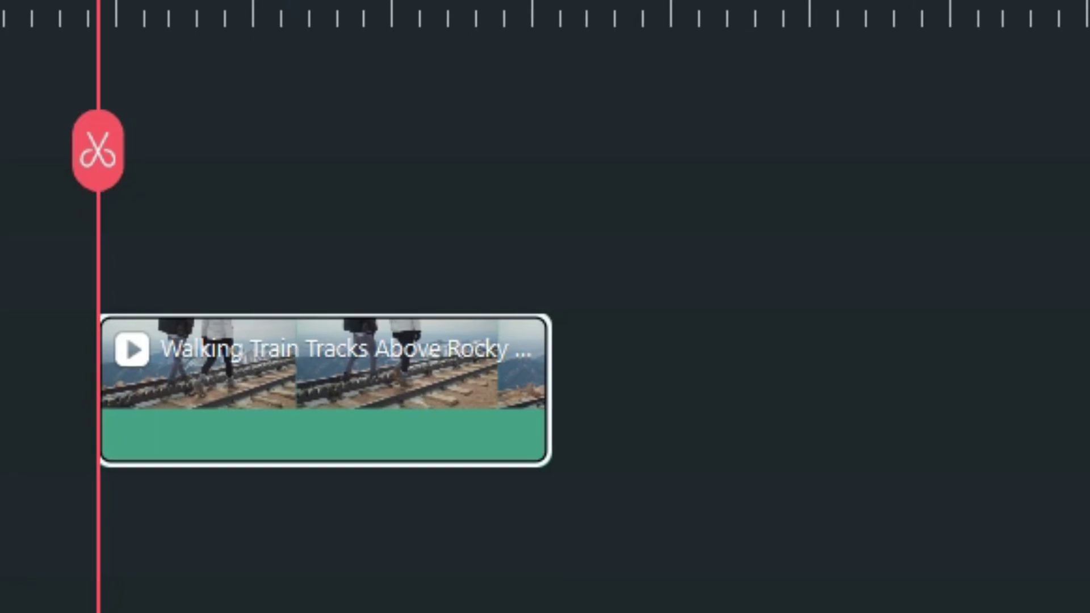
{"action": "left_click_drag", "start_coordinate": [398, 0], "coordinate": [161, 244]}
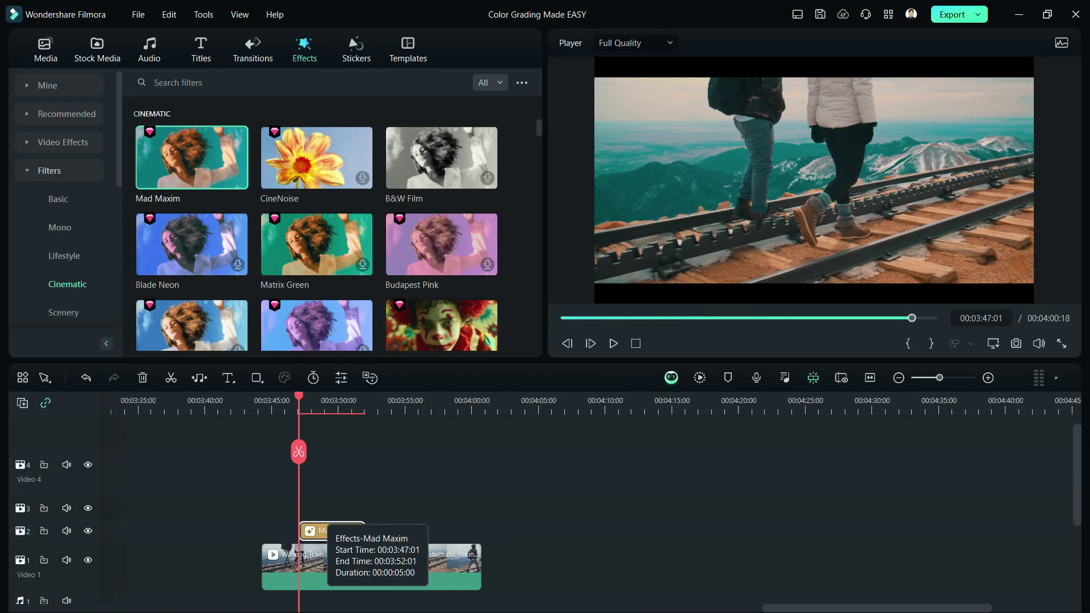
Set the Mad Maxim filter's opacity to 65% and Protect Skin Tones to 0
{"action": "double_click", "coordinate": [333, 531]}
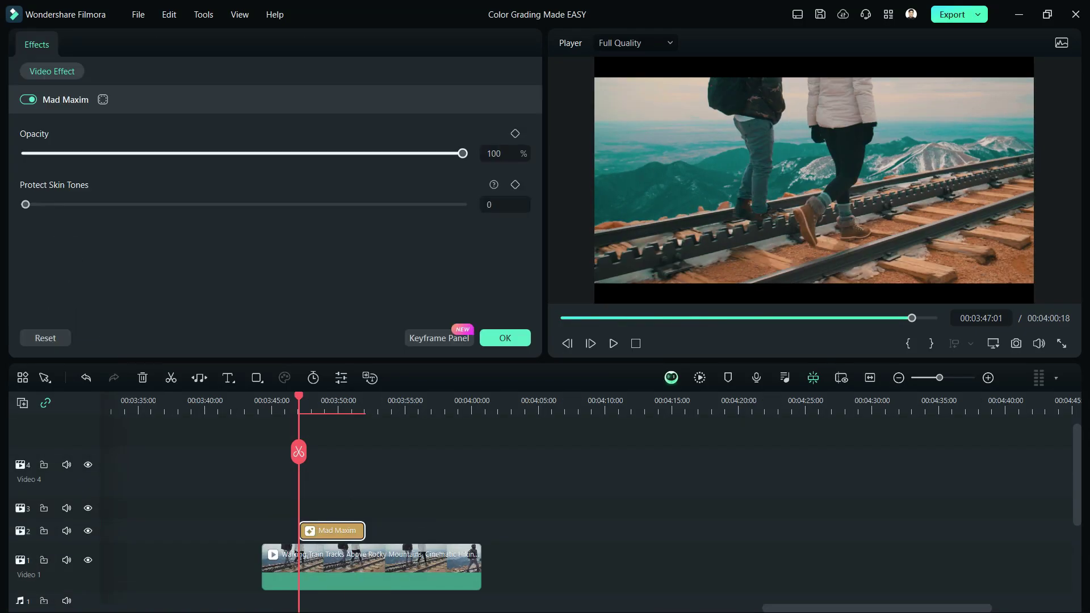
{"action": "left_click_drag", "start_coordinate": [457, 154], "coordinate": [113, 153]}
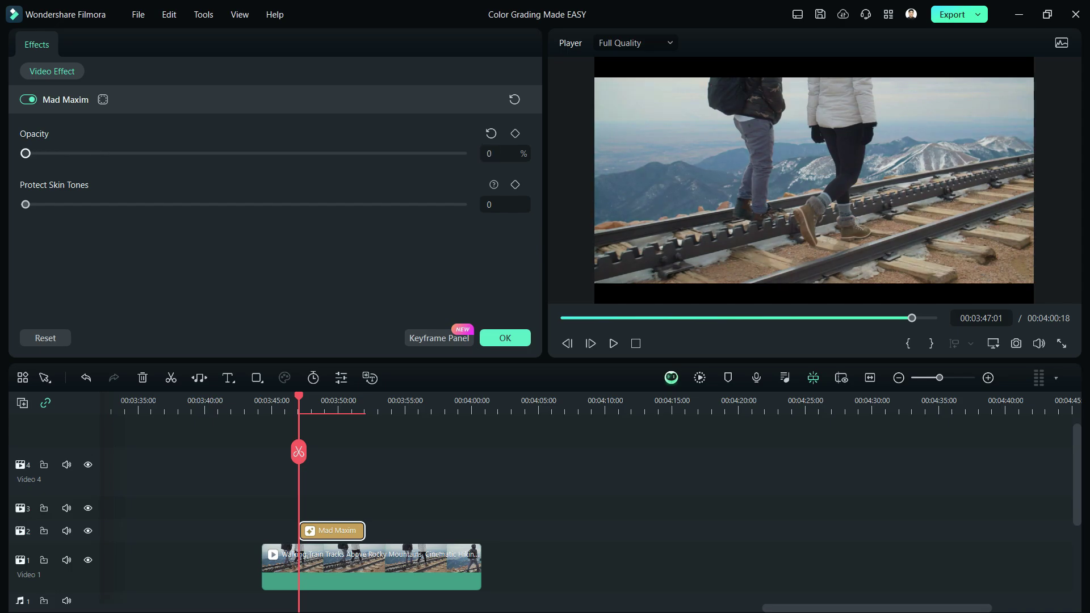
{"action": "left_click_drag", "start_coordinate": [26, 154], "coordinate": [147, 153]}
{"action": "left_click_drag", "start_coordinate": [275, 153], "coordinate": [253, 153]}
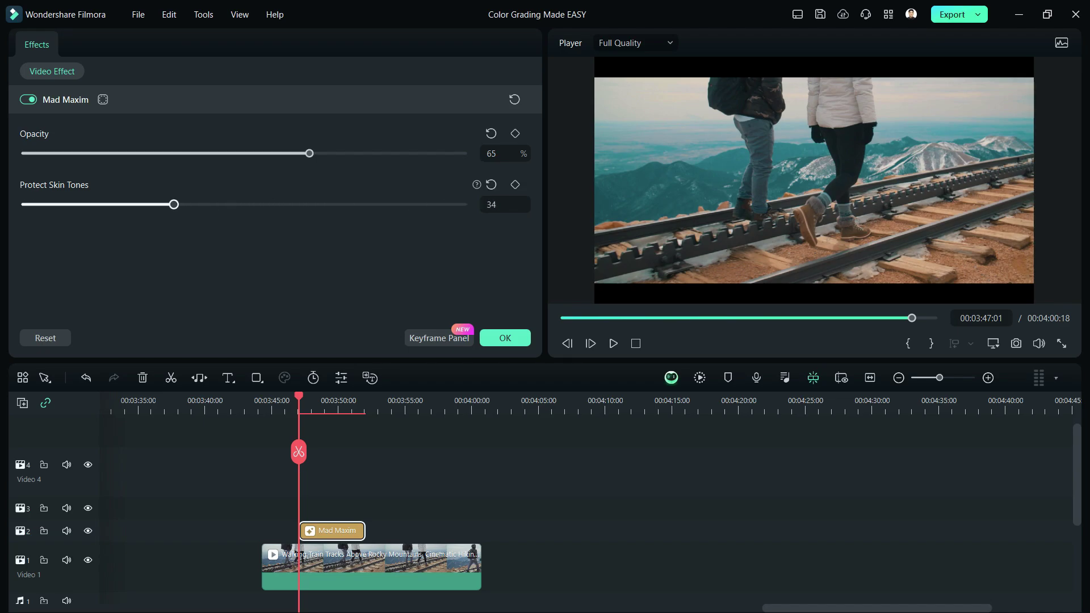
{"action": "left_click_drag", "start_coordinate": [301, 205], "coordinate": [26, 205]}
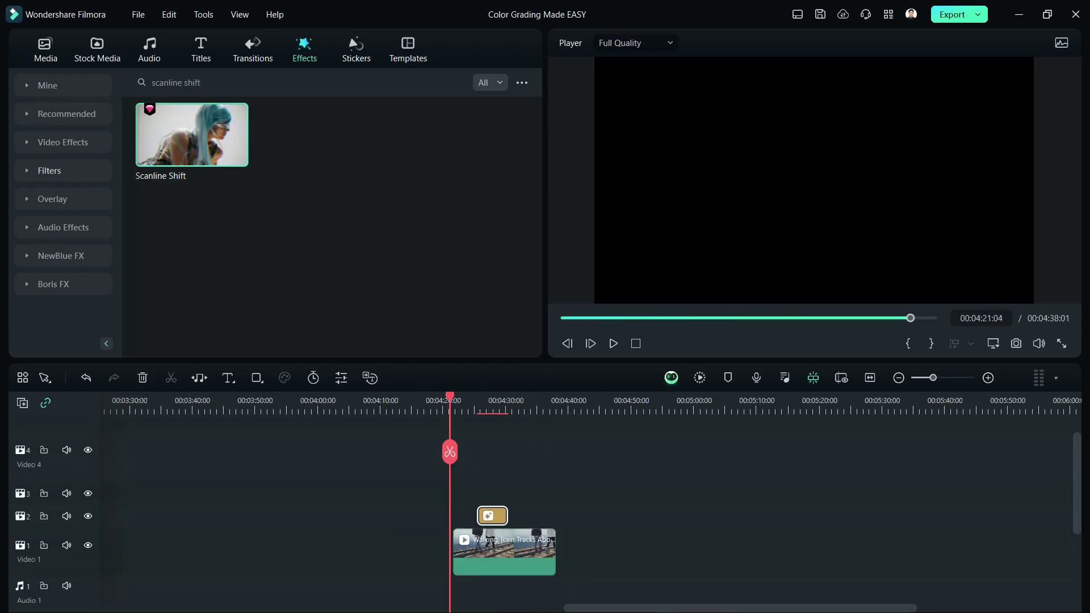
Play back the train-tracks clip to preview the Scanline Shift filter
{"action": "key", "text": "space"}
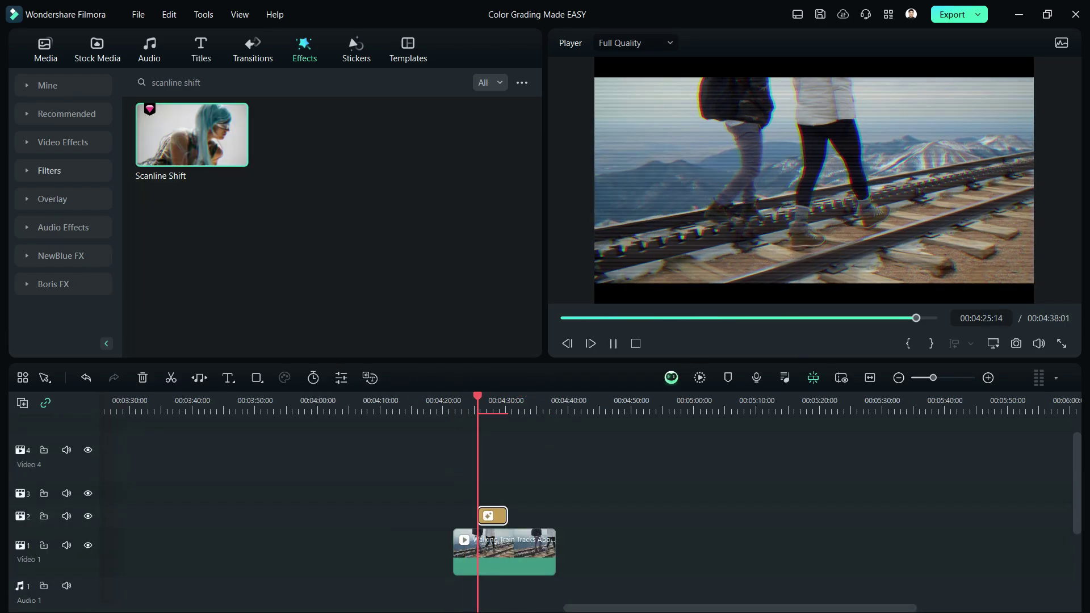